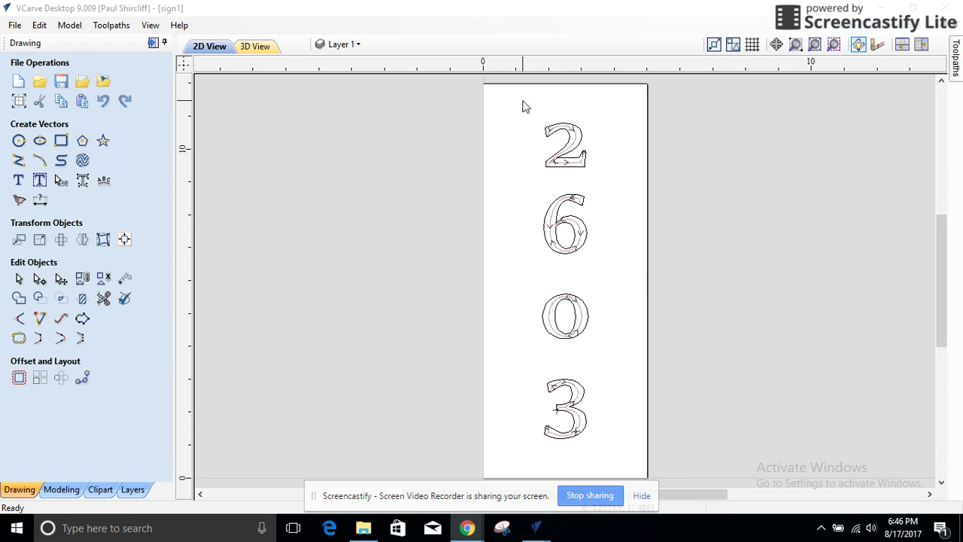
Bring the 2603 sign design window back to the front.
{"action": "left_click", "coordinate": [884, 9]}
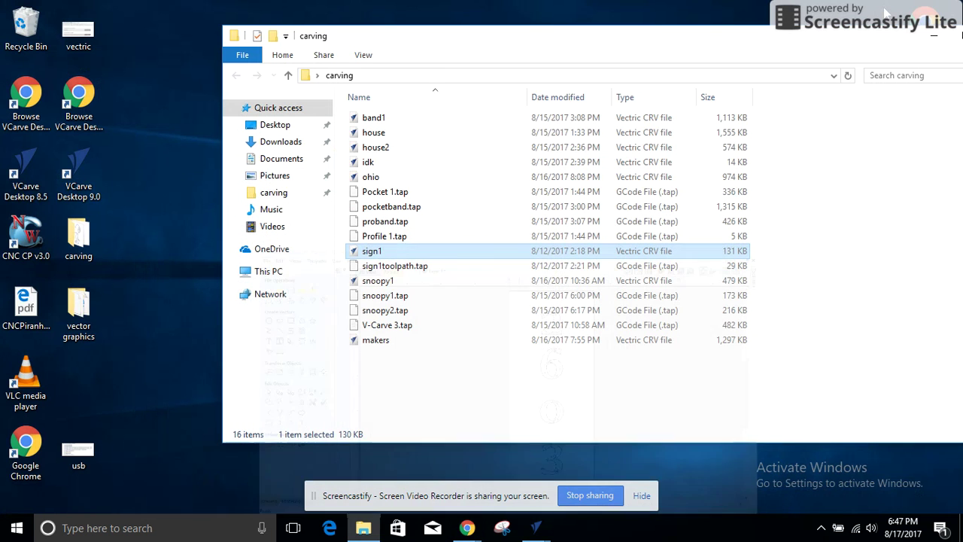
{"action": "left_click", "coordinate": [935, 37]}
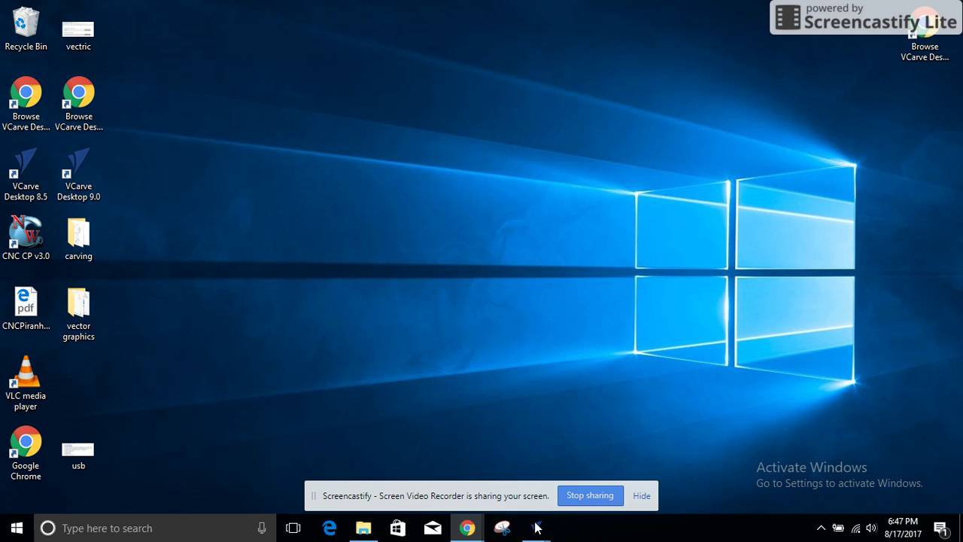
{"action": "left_click", "coordinate": [535, 527]}
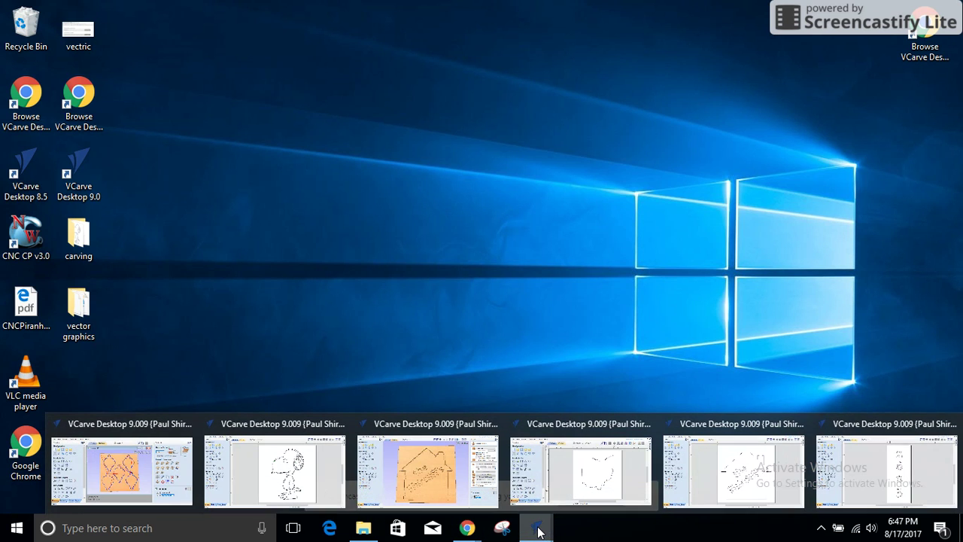
{"action": "left_click", "coordinate": [906, 453]}
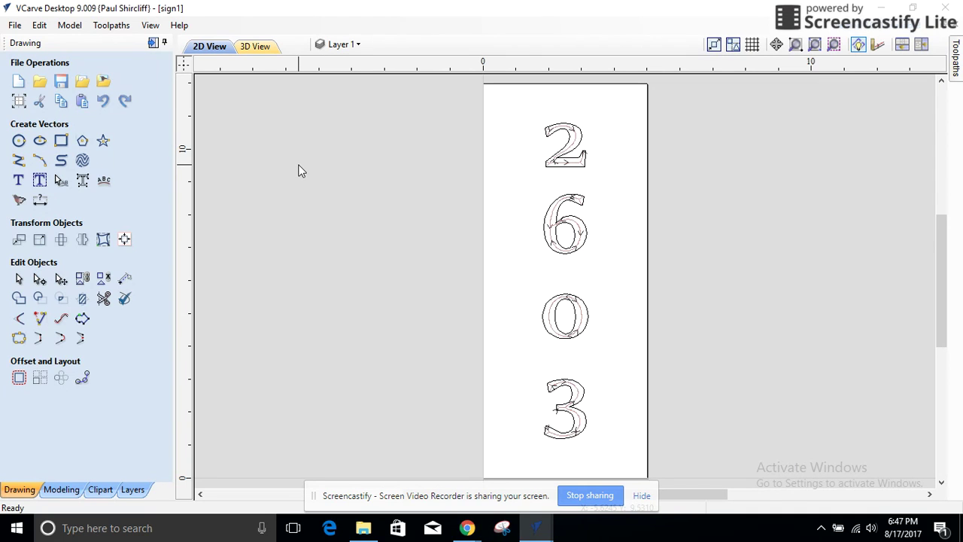
Create a new single-sided job 12 by 12 inches and 0.765 inches thick.
{"action": "left_click", "coordinate": [14, 25]}
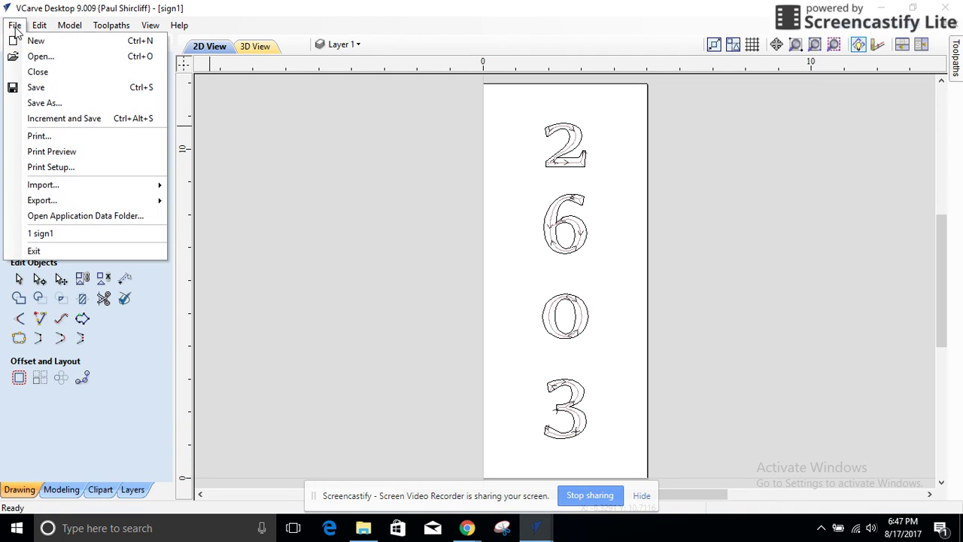
{"action": "left_click", "coordinate": [17, 43]}
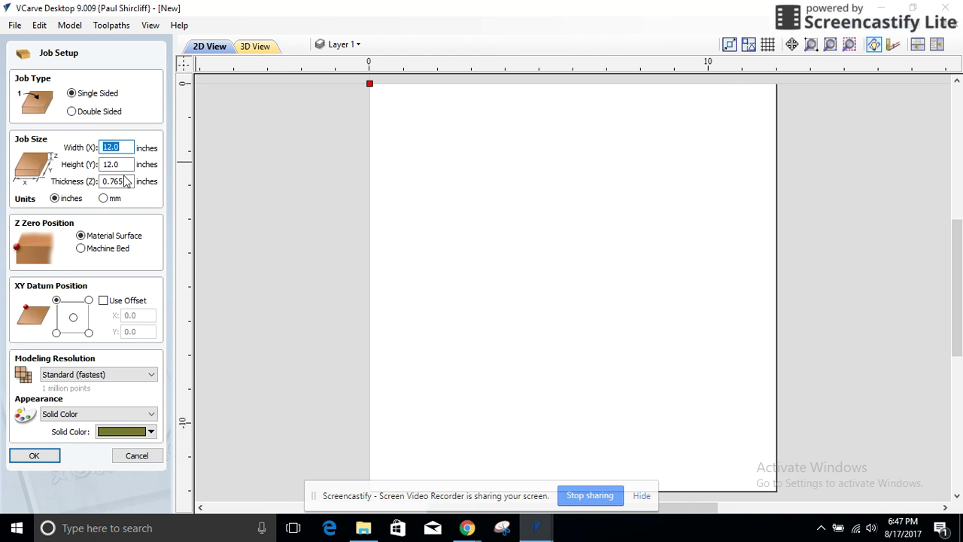
{"action": "left_click", "coordinate": [125, 180]}
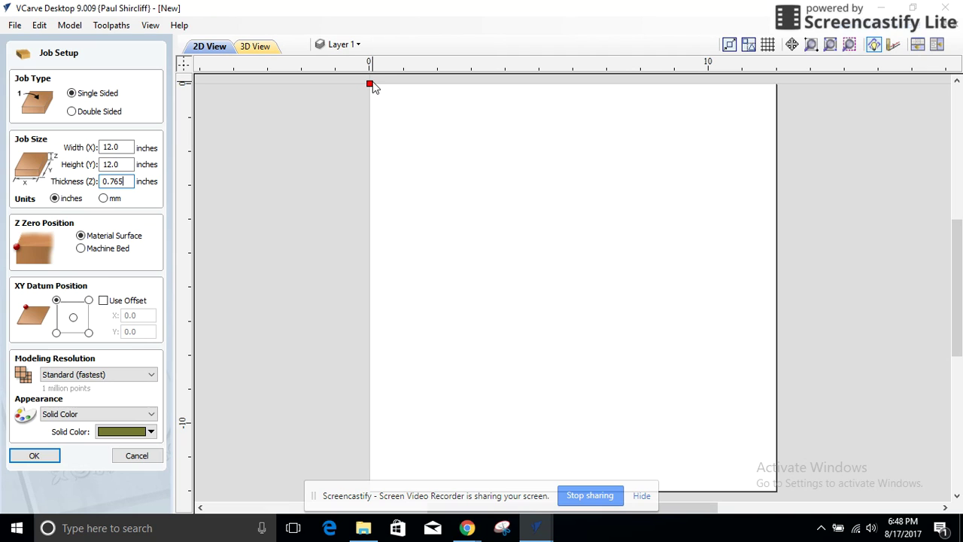
{"action": "left_click", "coordinate": [35, 455]}
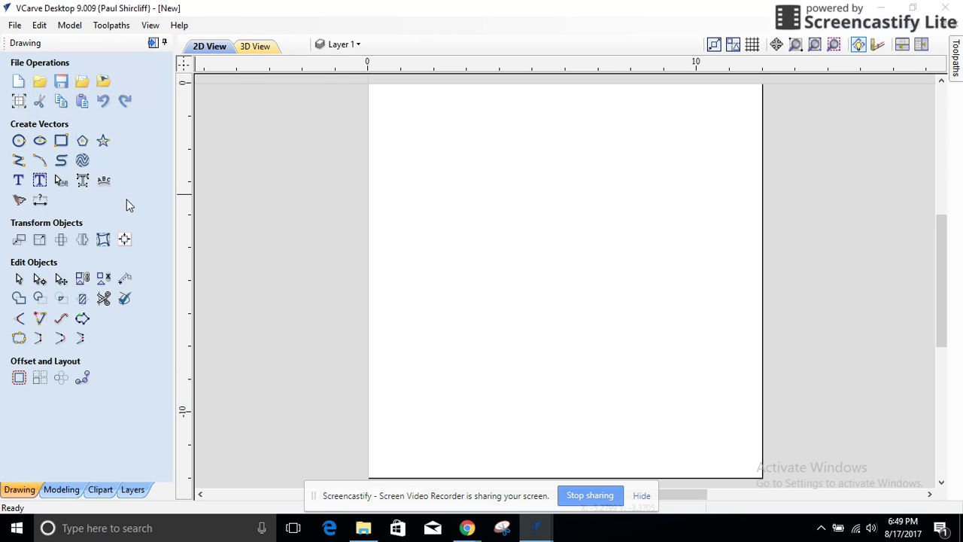
Draw a five-sided polygon with 1-inch radius near the upper left of the sheet.
{"action": "left_click", "coordinate": [82, 140]}
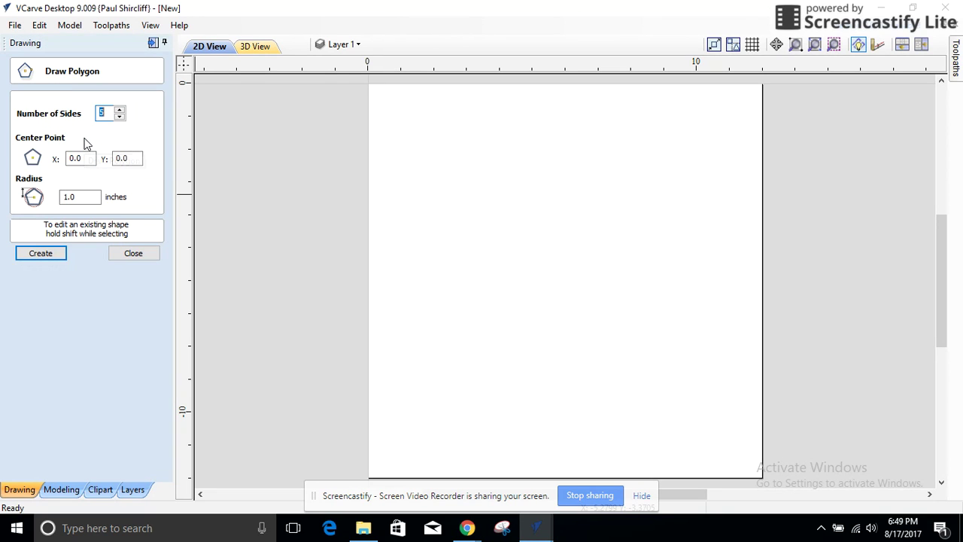
{"action": "left_click", "coordinate": [476, 168]}
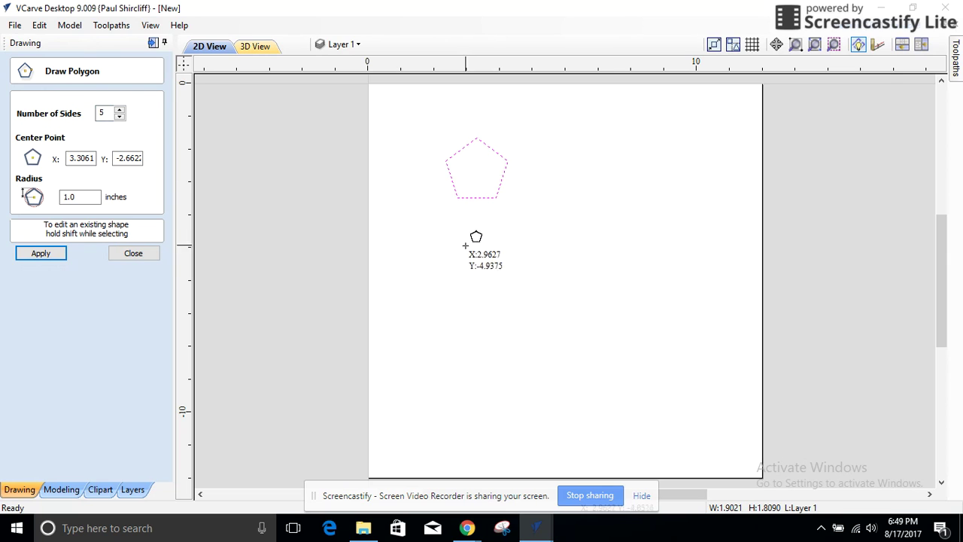
{"action": "left_click", "coordinate": [120, 110]}
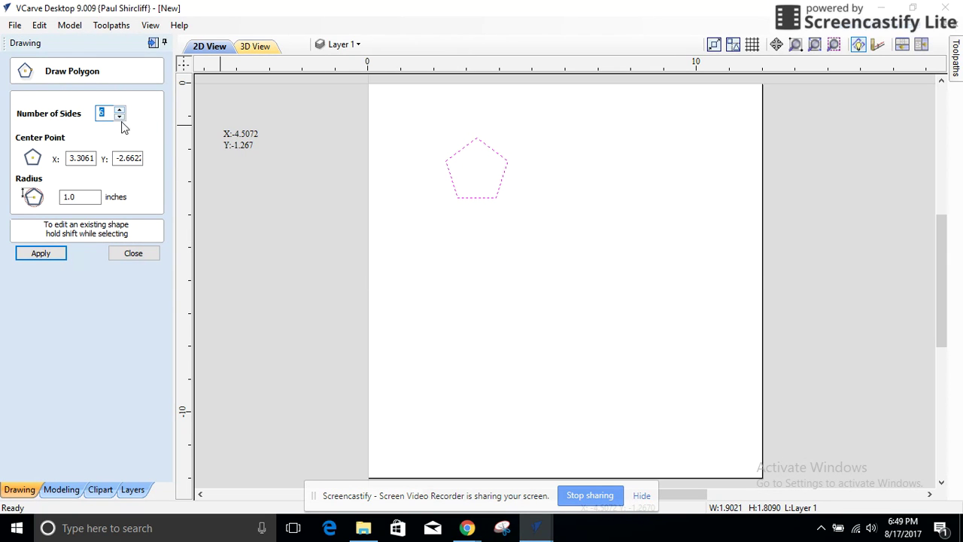
{"action": "left_click", "coordinate": [134, 254]}
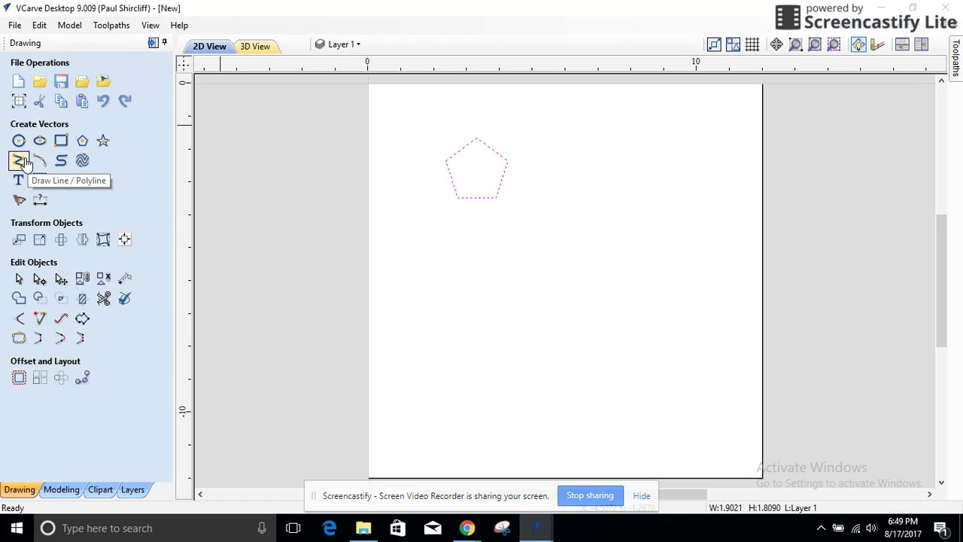
{"action": "mouse_move", "coordinate": [19, 181]}
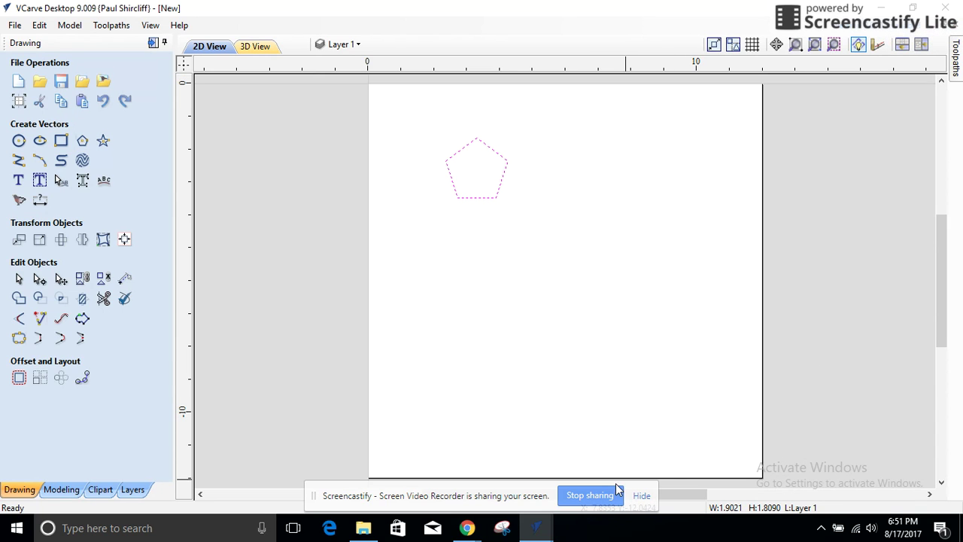
Hide the new job and bring the house sign job with 'the Shircliff's' lettering forward.
{"action": "mouse_move", "coordinate": [531, 532]}
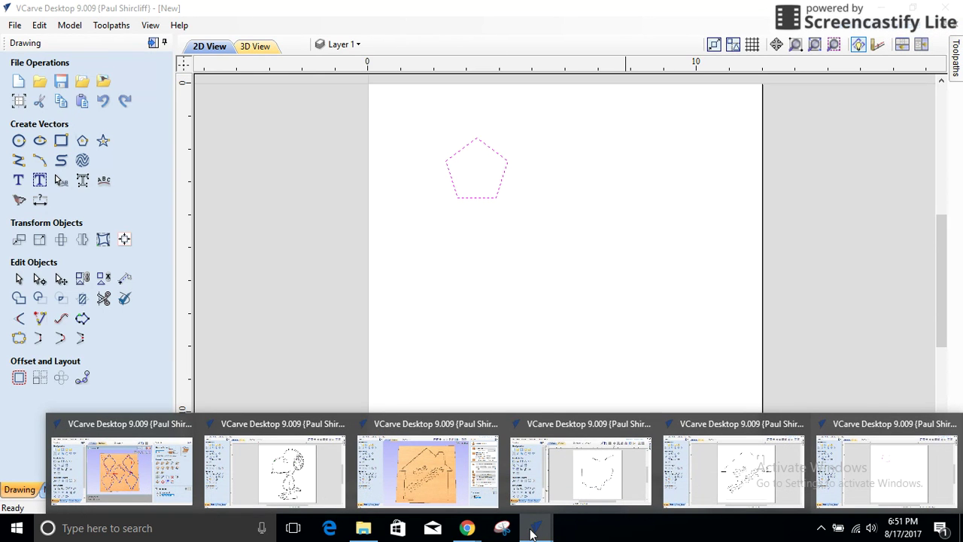
{"action": "left_click", "coordinate": [907, 470]}
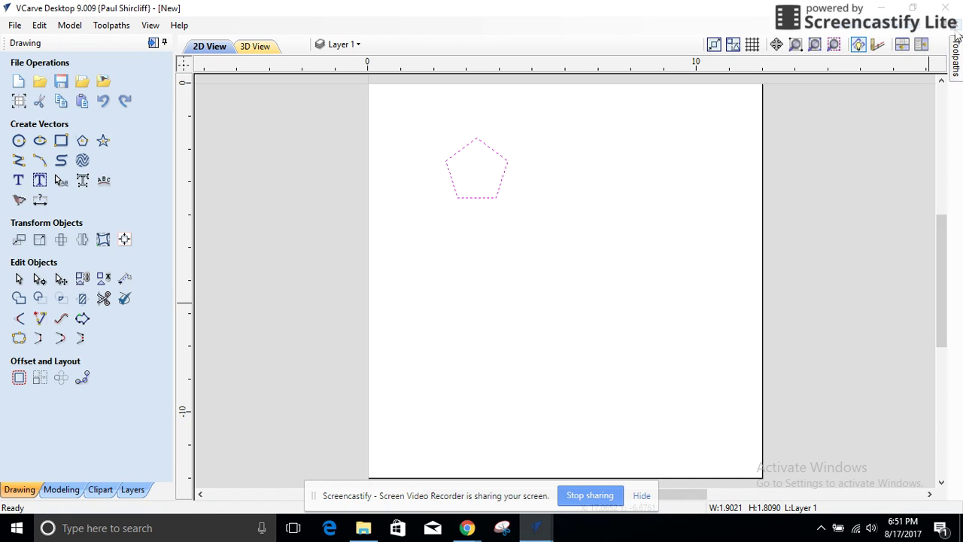
{"action": "left_click", "coordinate": [881, 10]}
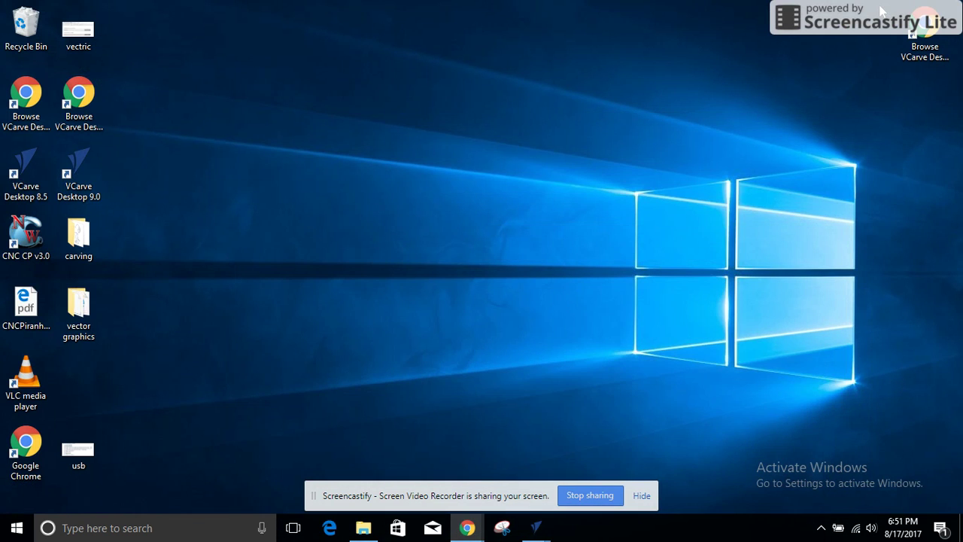
{"action": "mouse_move", "coordinate": [539, 529]}
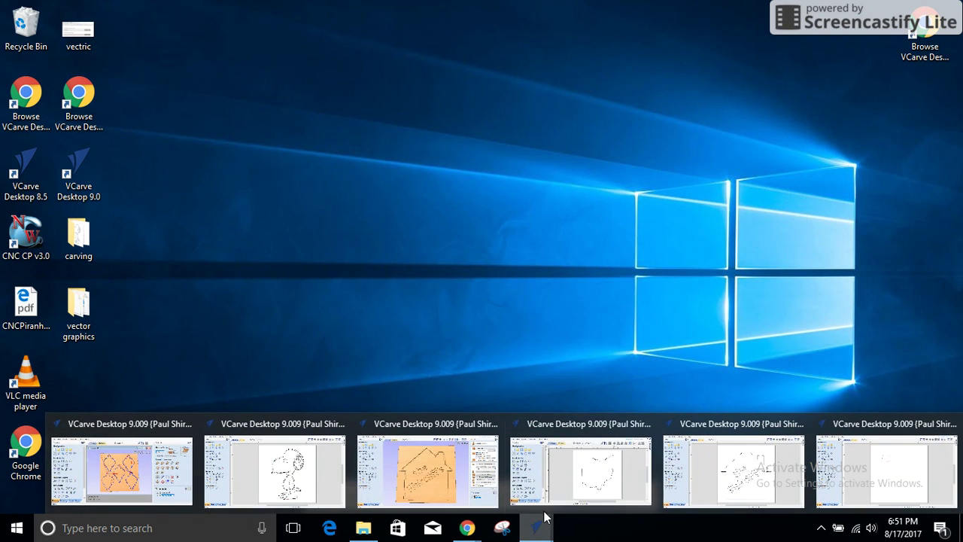
{"action": "left_click", "coordinate": [613, 499]}
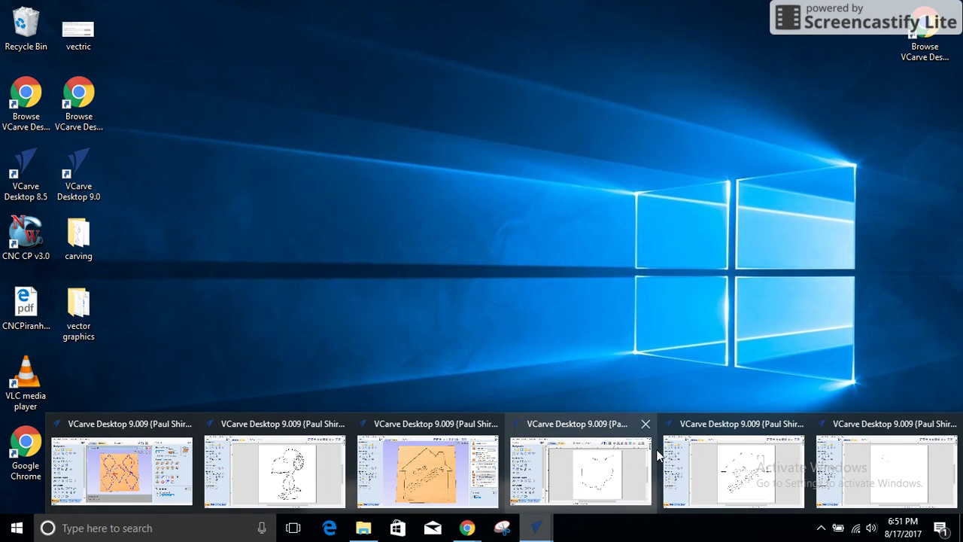
{"action": "mouse_move", "coordinate": [720, 480]}
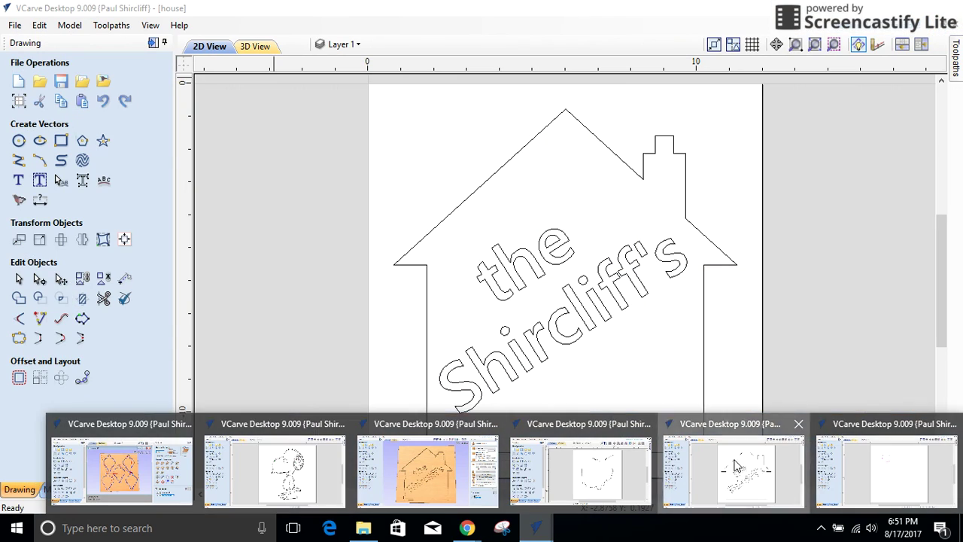
{"action": "left_click", "coordinate": [737, 465]}
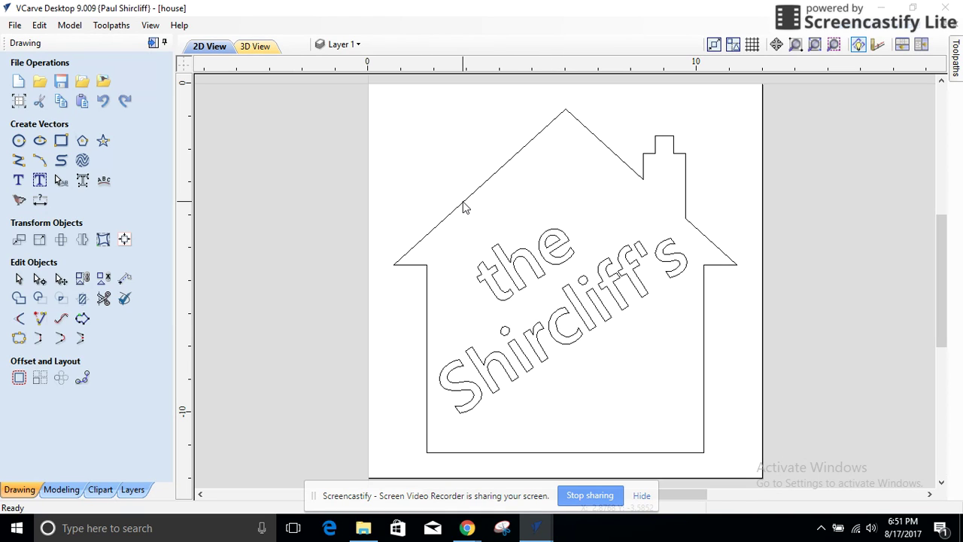
Browse the Domes and 2D Vectors clipart, then select the 'the Shircliff's' lettering.
{"action": "left_click", "coordinate": [101, 487]}
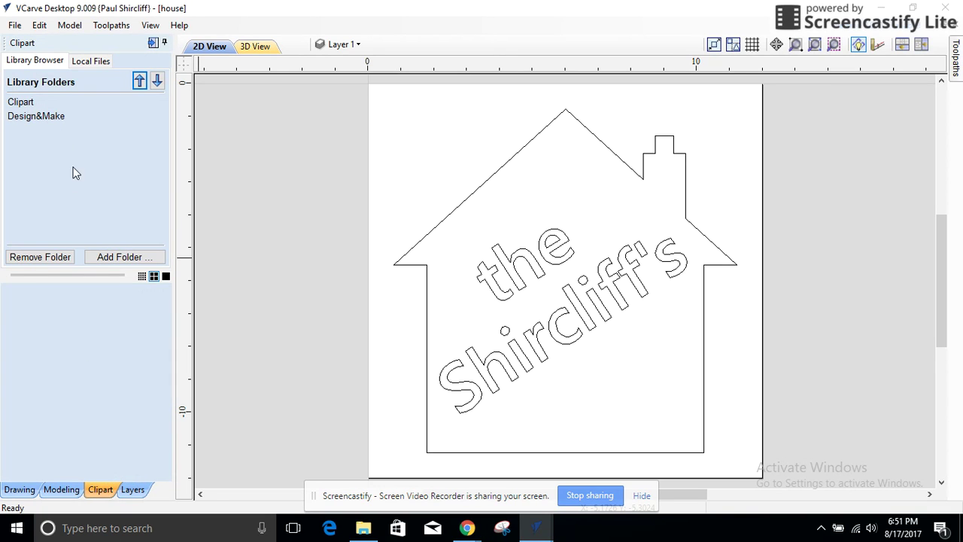
{"action": "left_click", "coordinate": [21, 104]}
{"action": "left_click", "coordinate": [49, 187]}
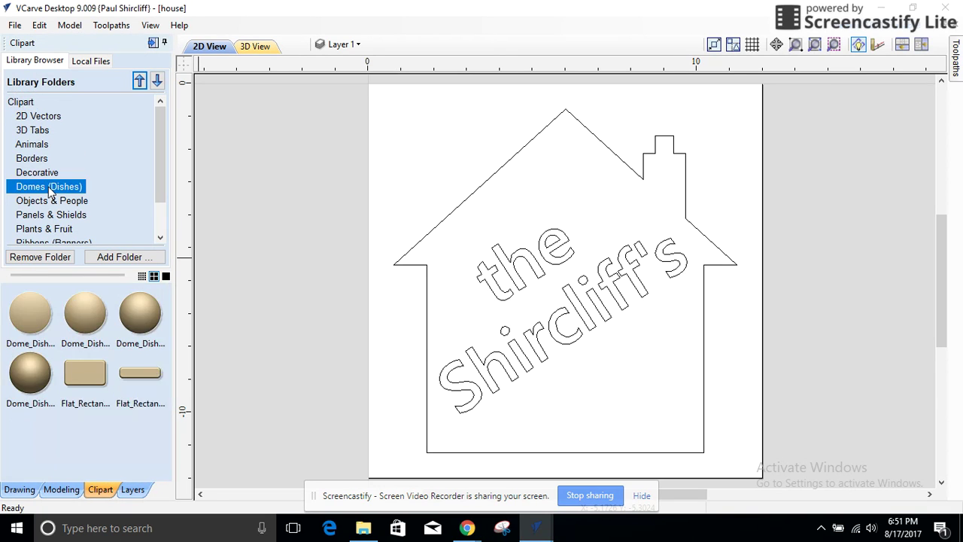
{"action": "left_click", "coordinate": [37, 117]}
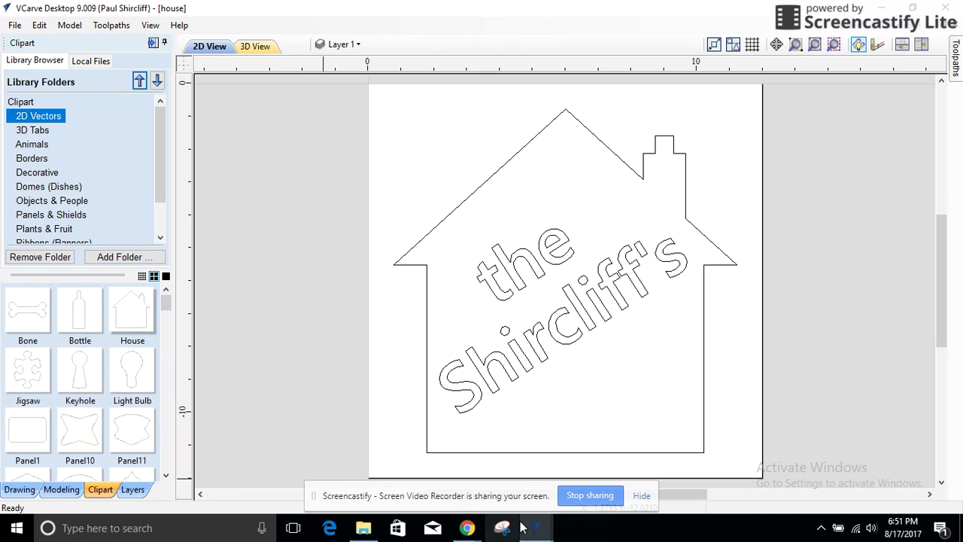
{"action": "left_click", "coordinate": [20, 489]}
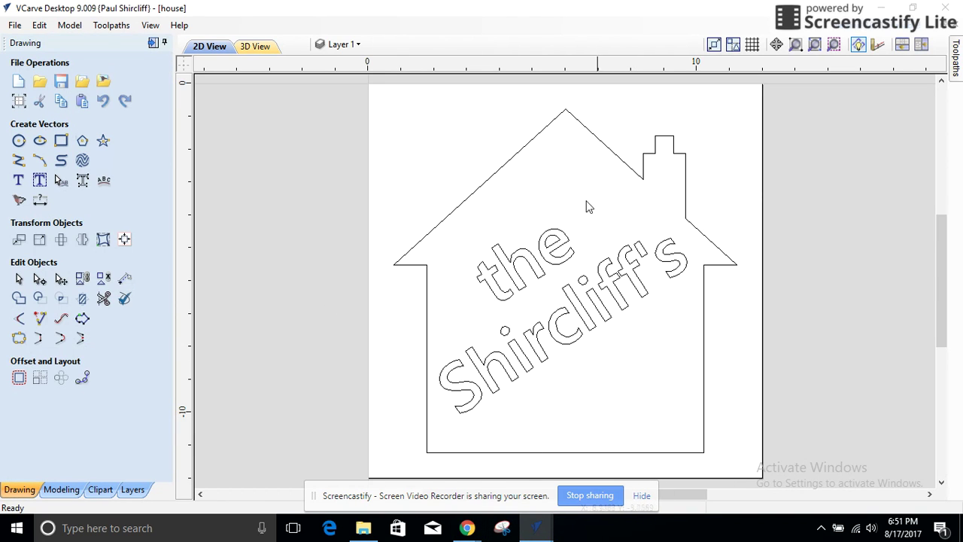
{"action": "left_click", "coordinate": [528, 258]}
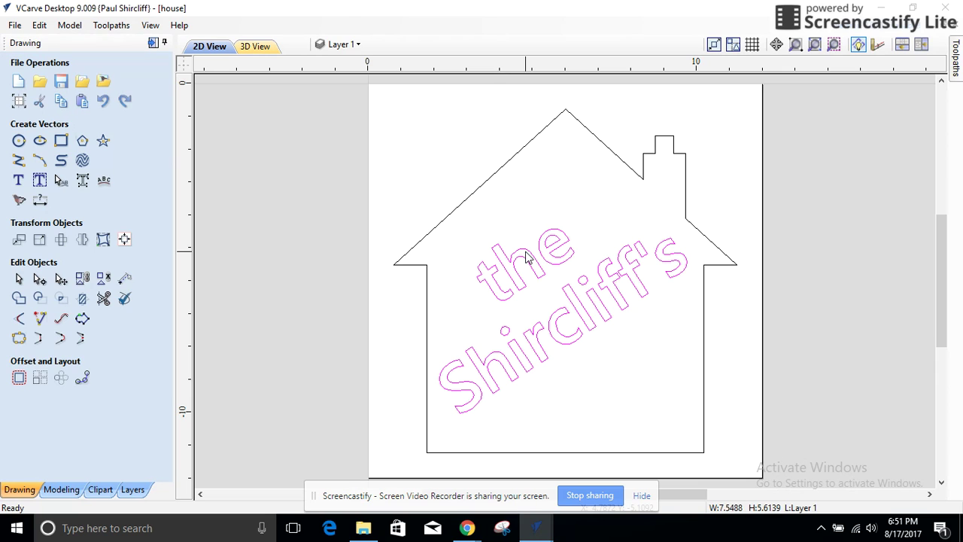
Reapply the auto-layout to 'the Shircliff's' text using Segoe UI Semibold.
{"action": "left_click", "coordinate": [40, 181]}
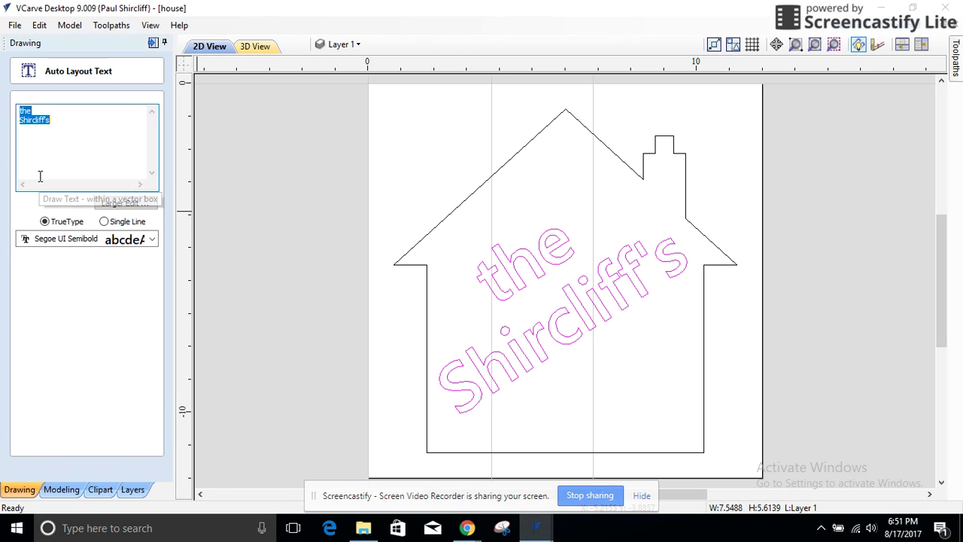
{"action": "left_click", "coordinate": [139, 239]}
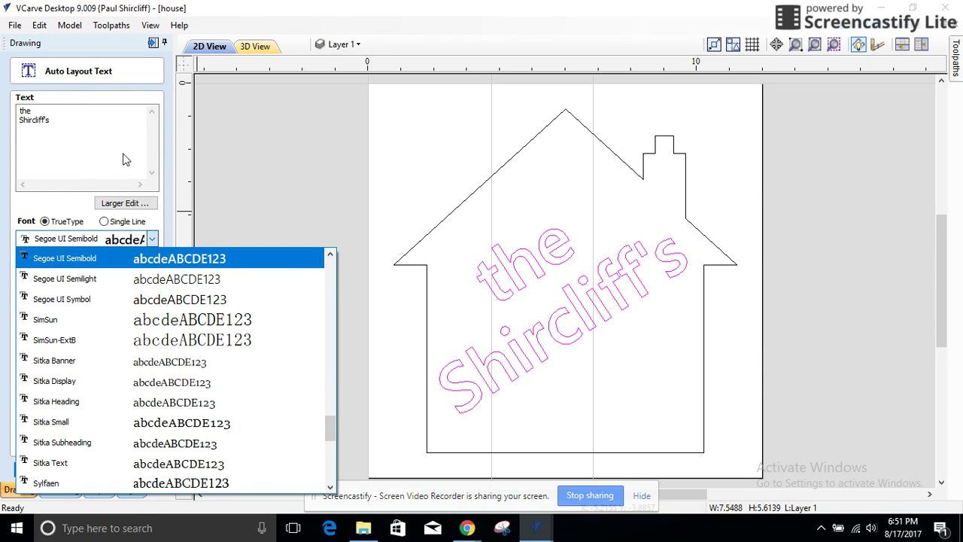
{"action": "left_click", "coordinate": [126, 160]}
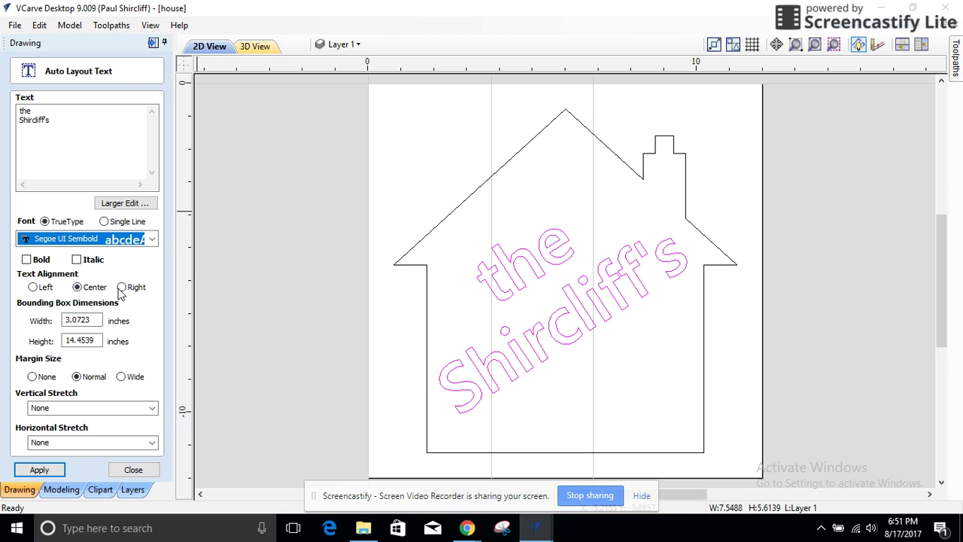
{"action": "left_click", "coordinate": [726, 224]}
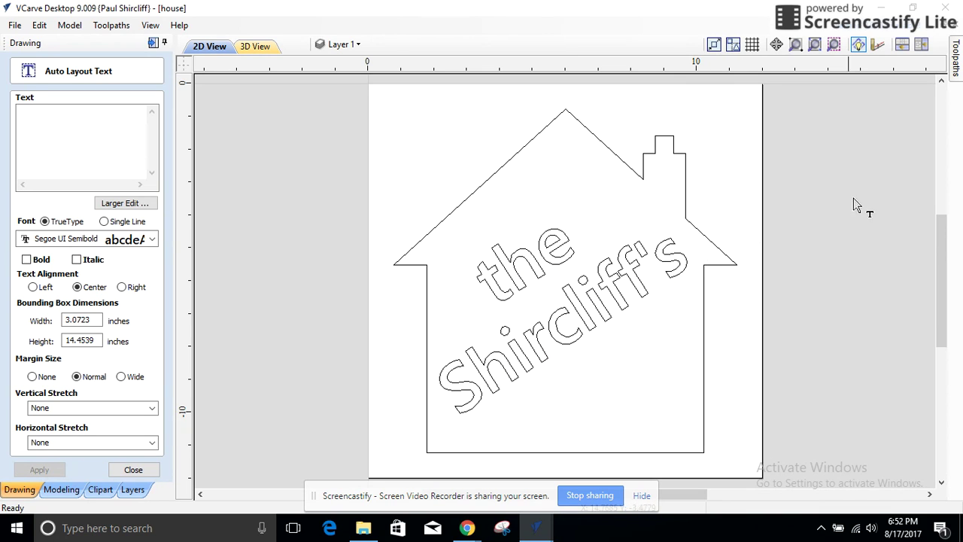
{"action": "mouse_move", "coordinate": [955, 58]}
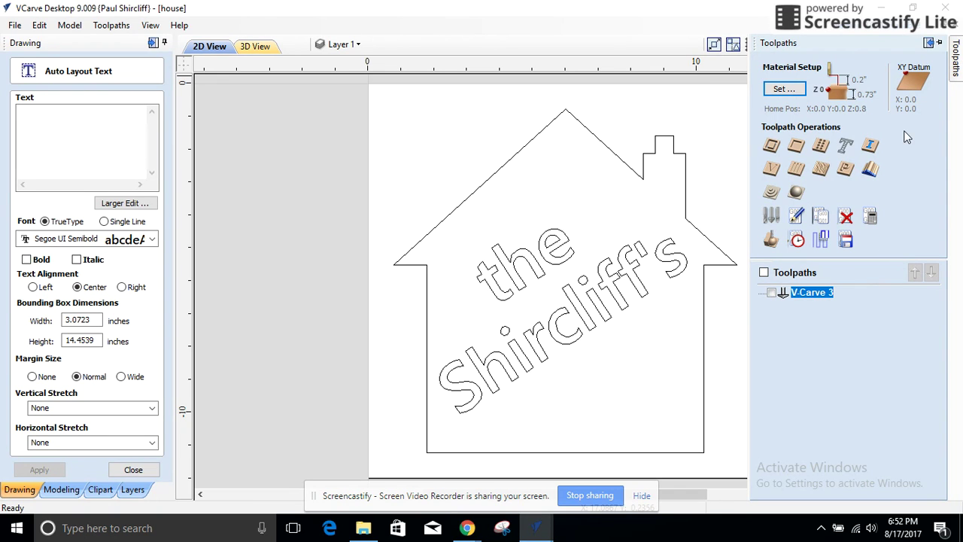
Open V-Carve 3's settings, showing its 0.4-inch flat depth and 90° 1.25" V-bit.
{"action": "left_click", "coordinate": [796, 216]}
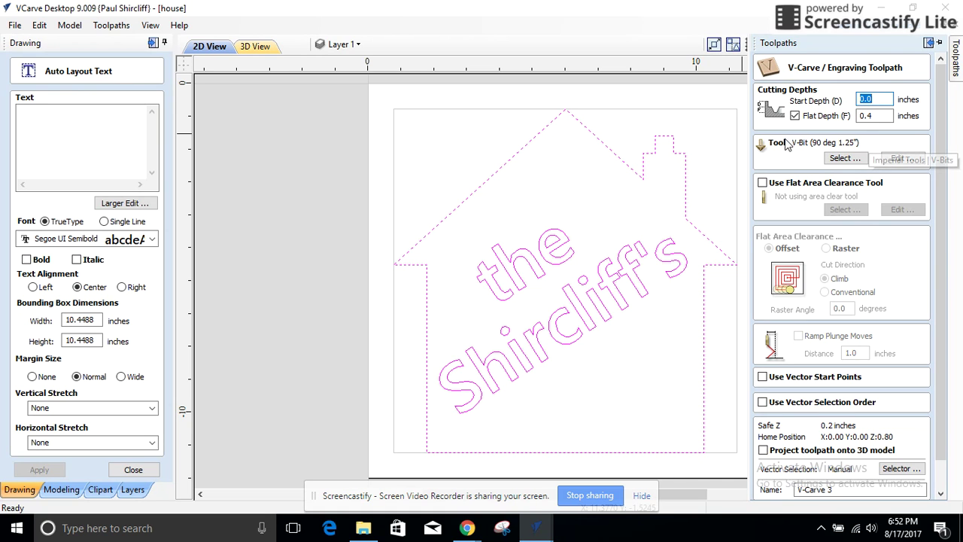
{"action": "left_click", "coordinate": [848, 162]}
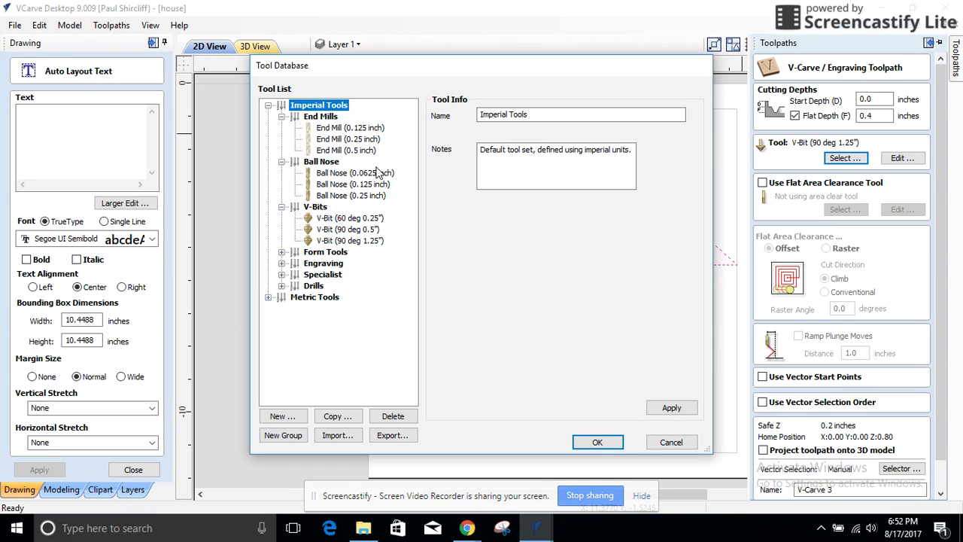
{"action": "left_click", "coordinate": [598, 443]}
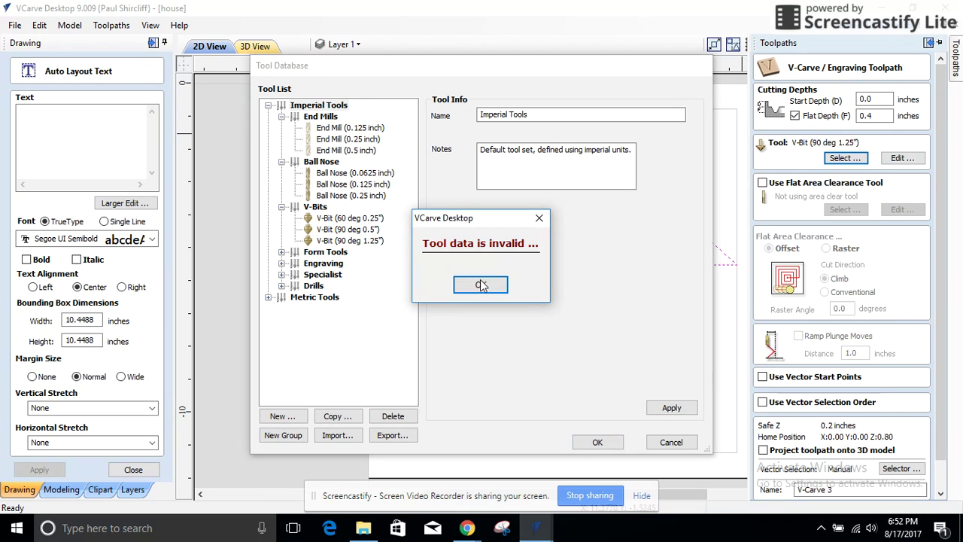
{"action": "left_click", "coordinate": [479, 286]}
{"action": "left_click", "coordinate": [671, 443]}
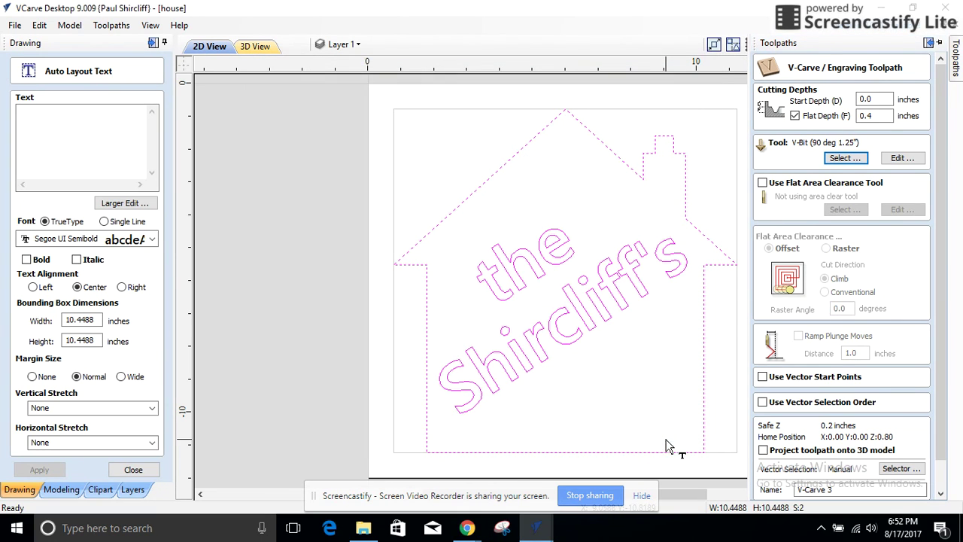
Pin the Toolpaths panel open, then close the V-Carve 3 settings form.
{"action": "mouse_move", "coordinate": [952, 70]}
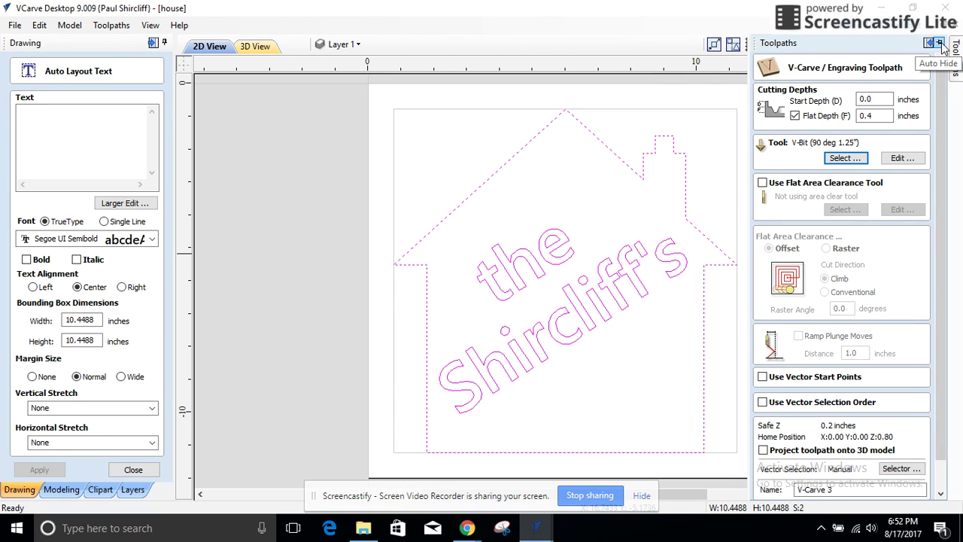
{"action": "left_click", "coordinate": [939, 43]}
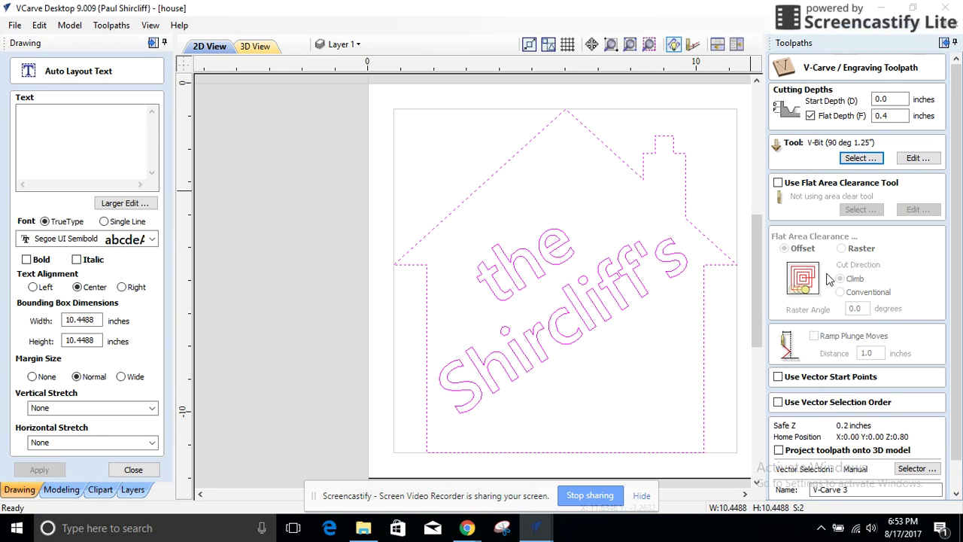
{"action": "scroll", "coordinate": [830, 280], "scroll_direction": "down", "scroll_amount": 2}
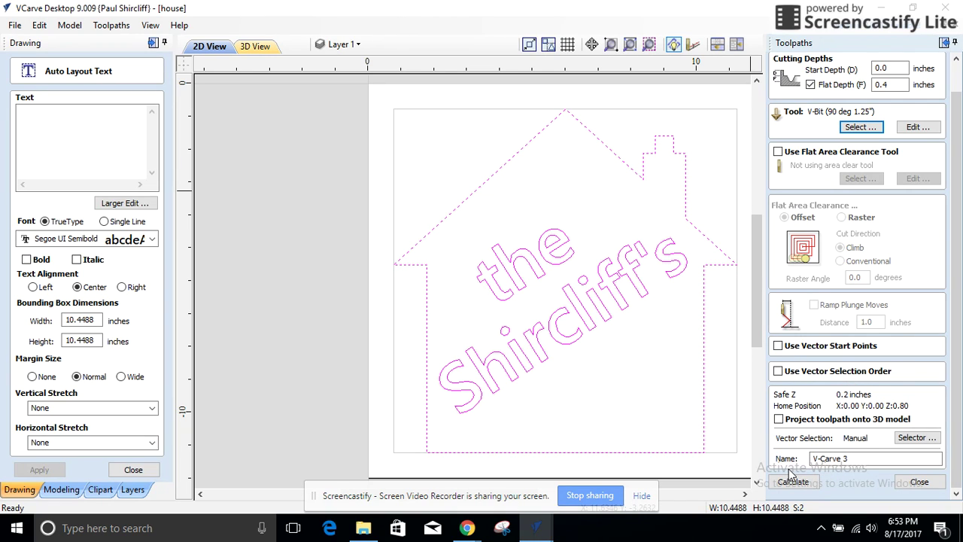
{"action": "left_click", "coordinate": [916, 482]}
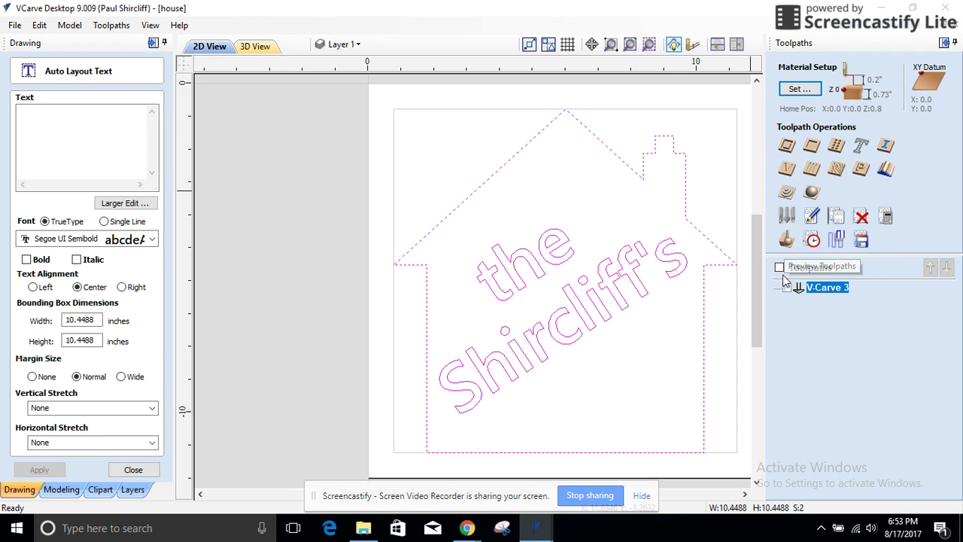
Preview all toolpaths carved on pine in 3D, tilt the view, then reset and close.
{"action": "left_click", "coordinate": [786, 240]}
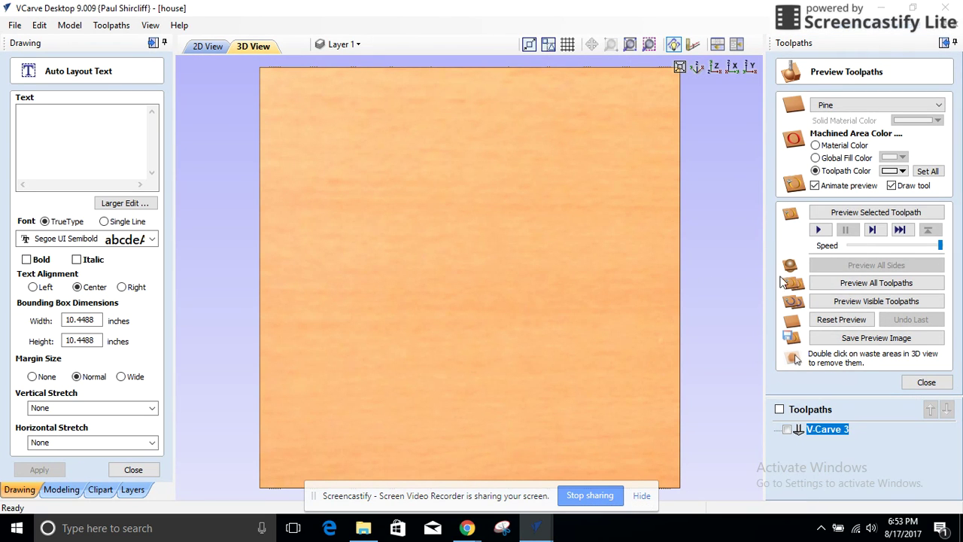
{"action": "left_click", "coordinate": [856, 284]}
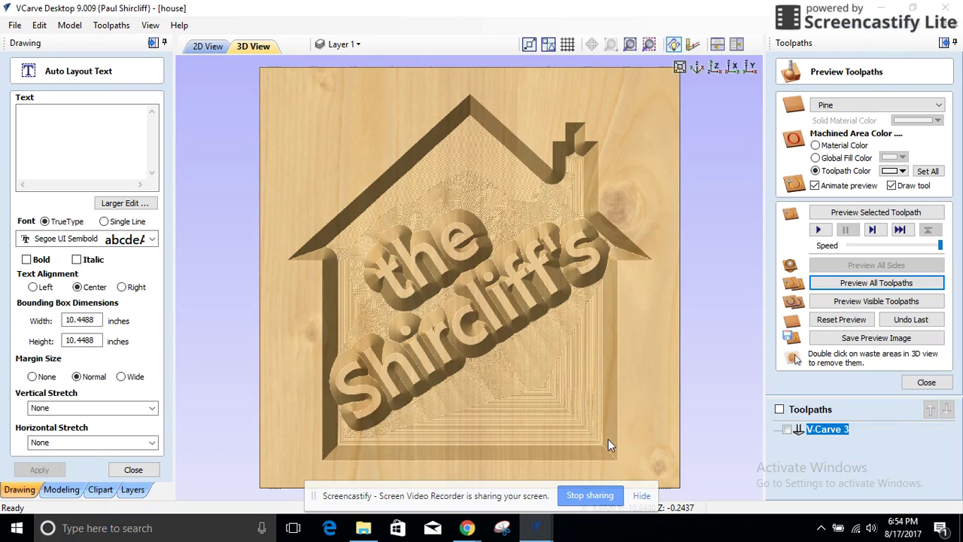
{"action": "left_click_drag", "start_coordinate": [634, 445], "coordinate": [611, 414]}
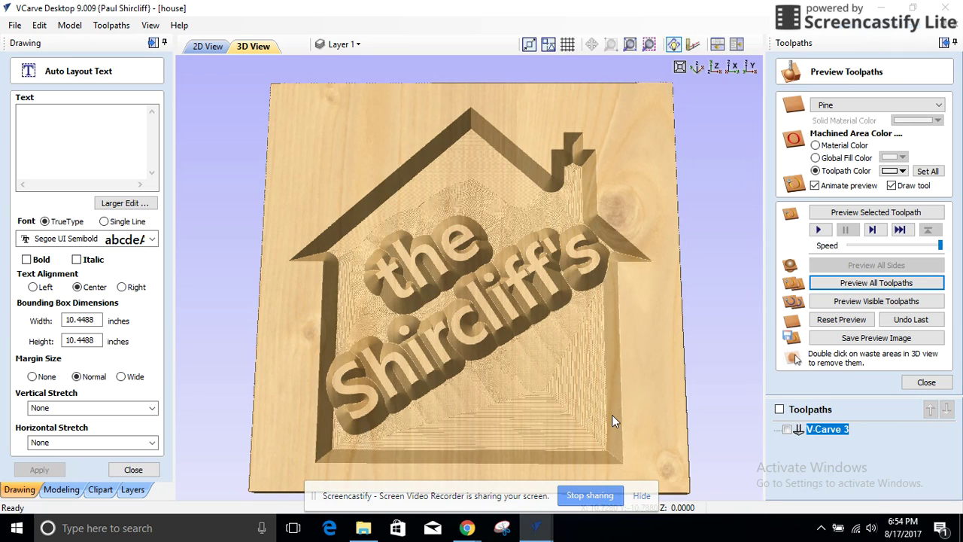
{"action": "left_click", "coordinate": [841, 320]}
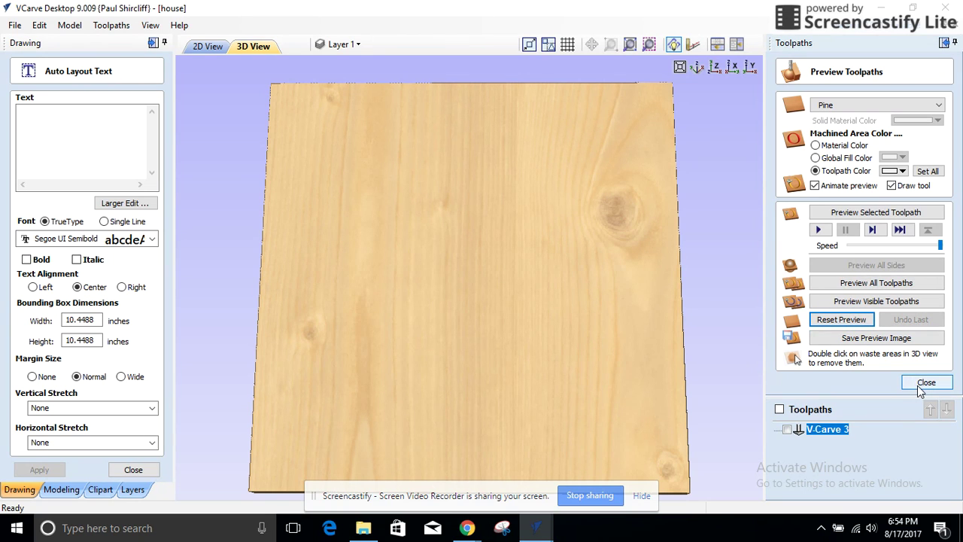
{"action": "left_click", "coordinate": [919, 386]}
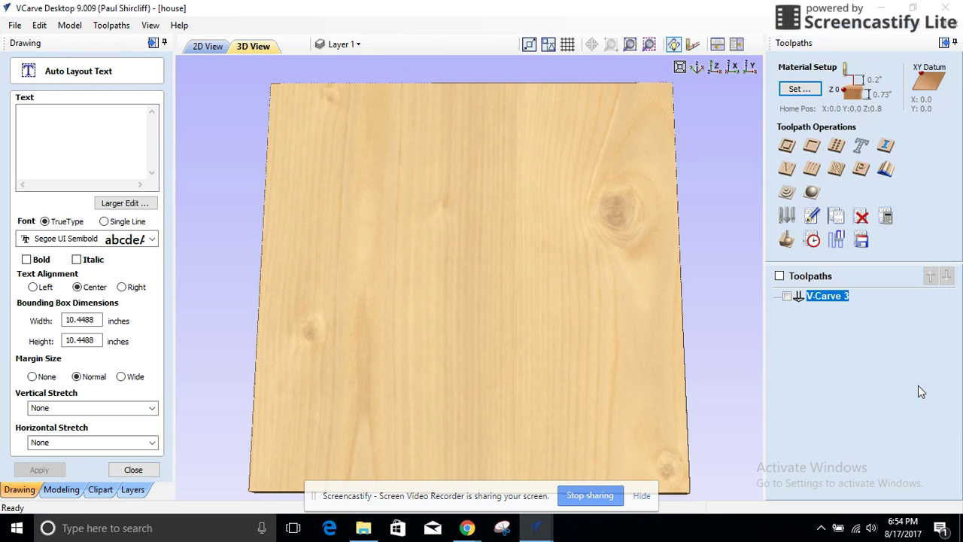
Check the toolpath summary's 00:53:06 machining time for V-Carve 3, then close it.
{"action": "left_click", "coordinate": [812, 239]}
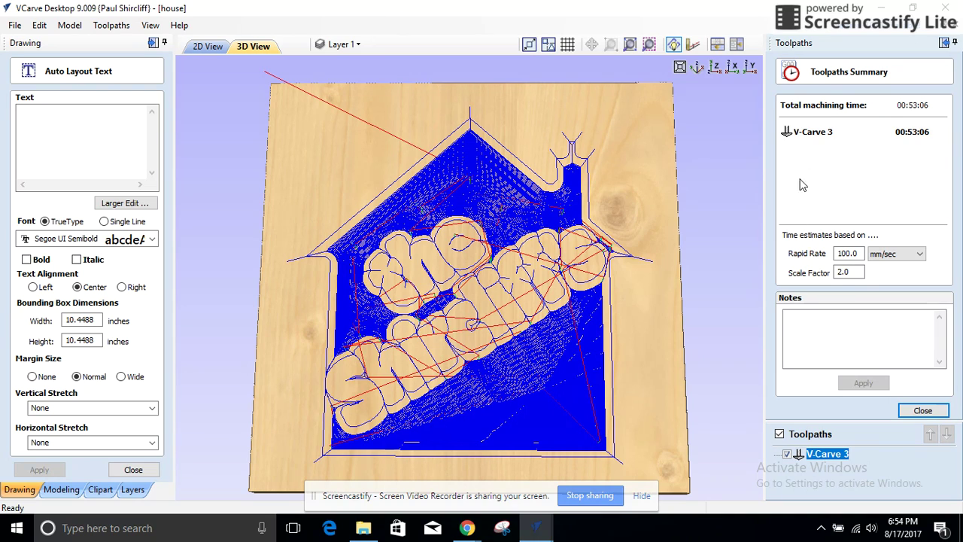
{"action": "mouse_move", "coordinate": [809, 141]}
{"action": "left_click", "coordinate": [921, 412]}
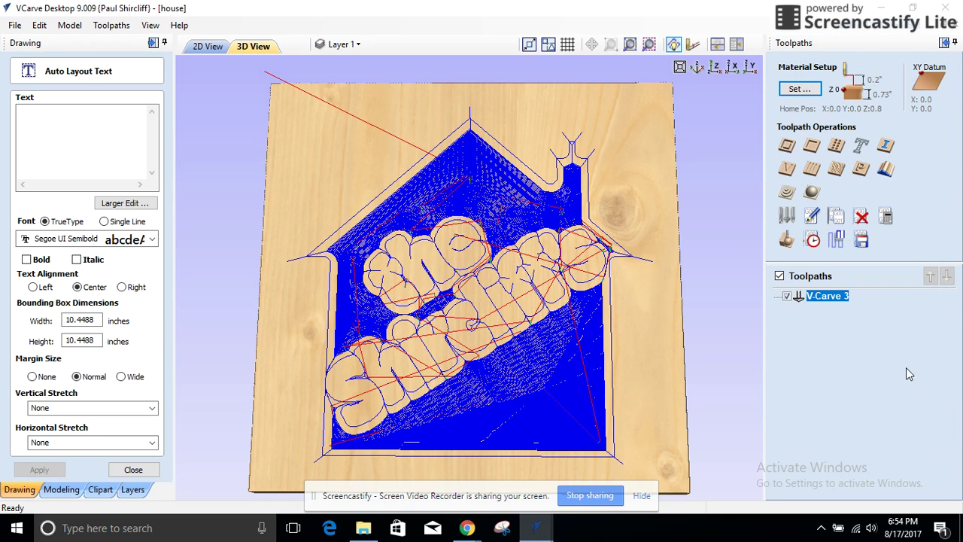